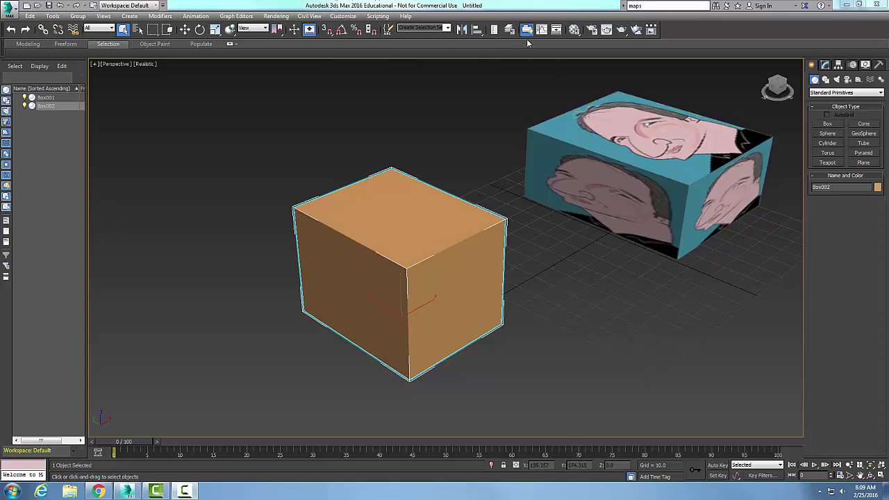
Step: Open the Material Editor and select the second sample slot, 02 - Default
click(575, 30)
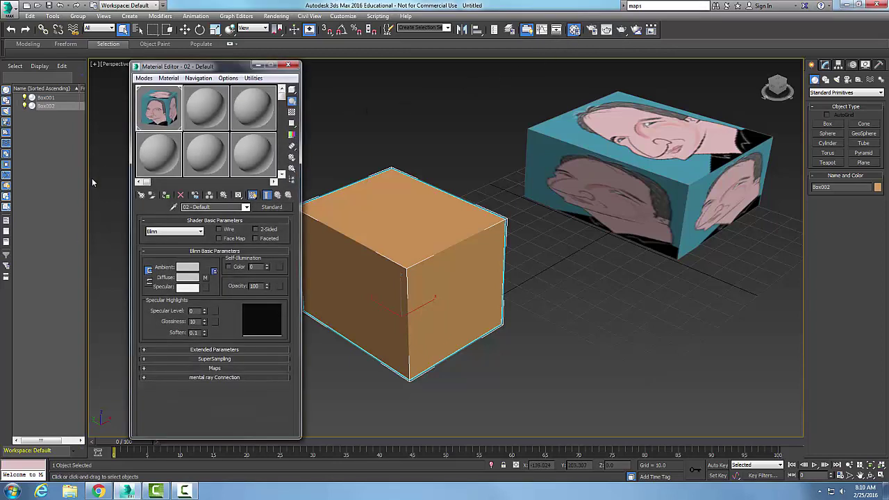
click(200, 120)
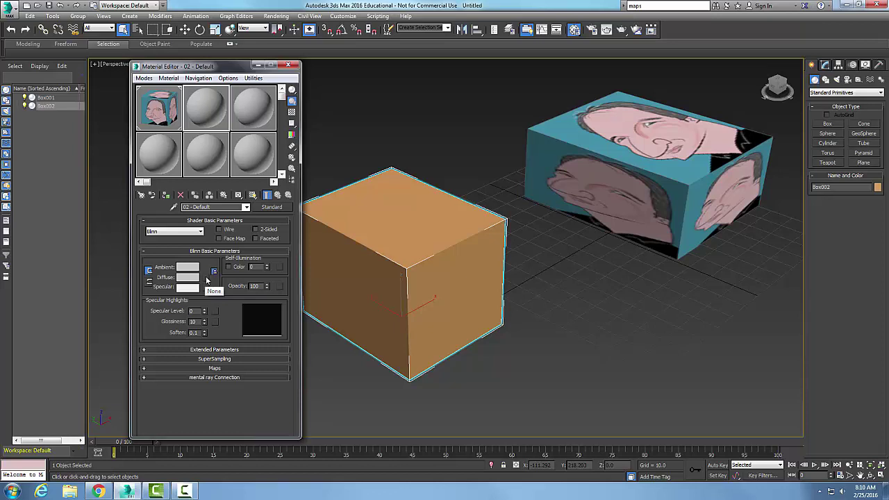
Step: Assign a black-and-white Checker map to the 02 - Default material's diffuse colour
click(206, 279)
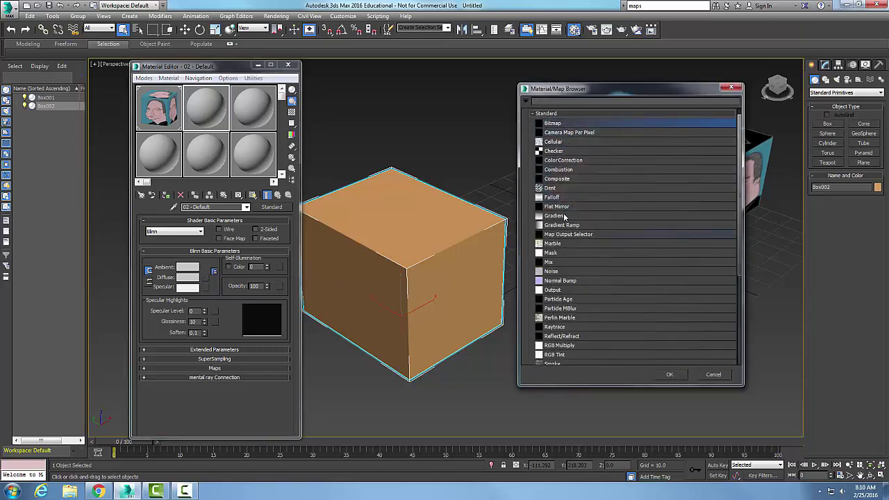
click(558, 152)
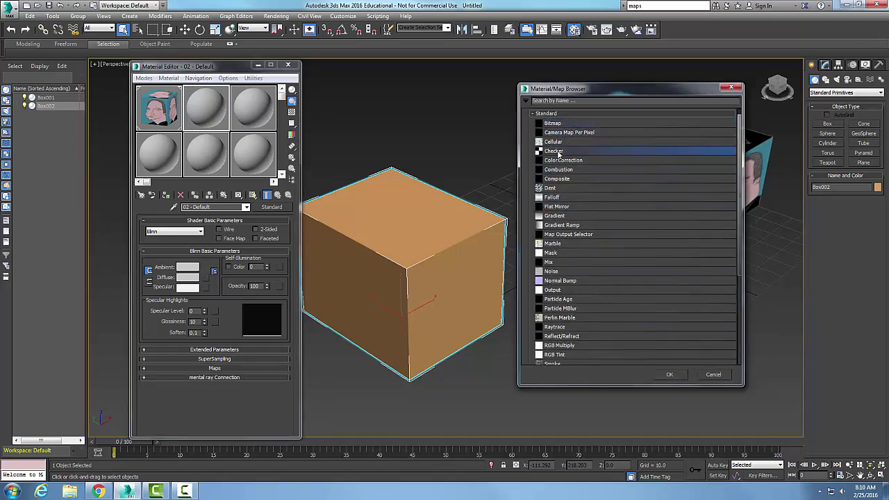
click(670, 375)
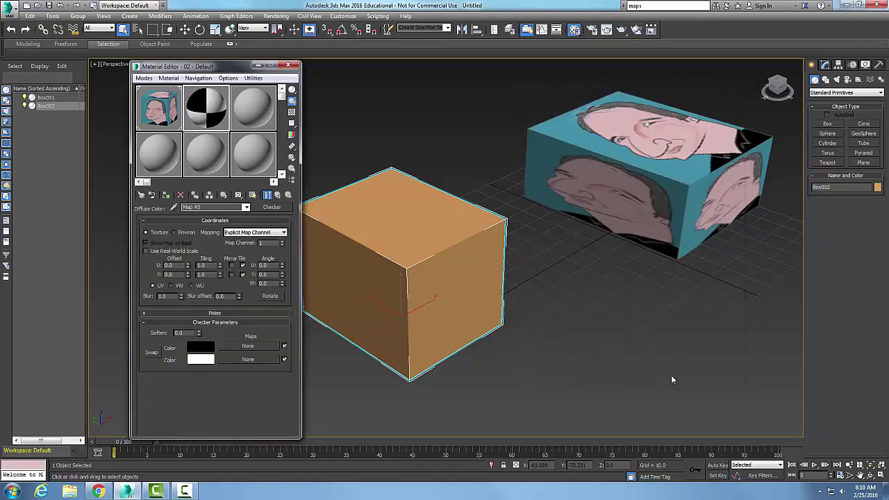
Step: Inspect the magnified checker preview, then change the sample shape from sphere to cube
right_click(215, 111)
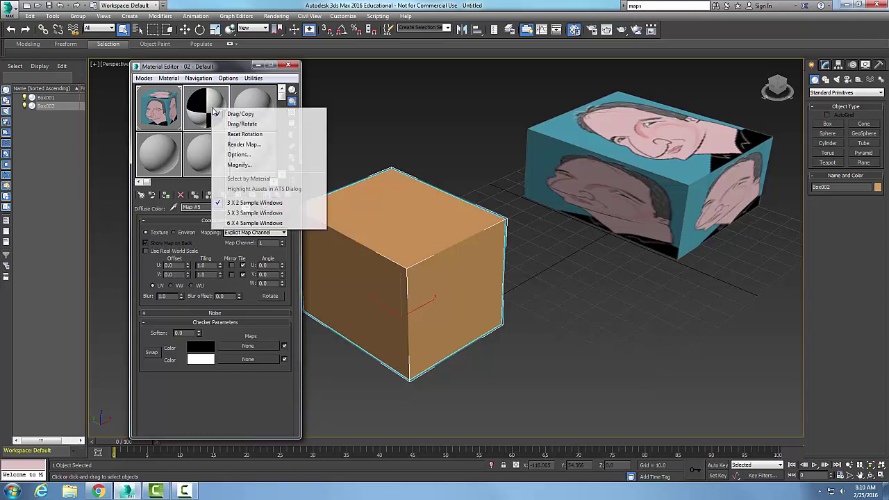
click(238, 164)
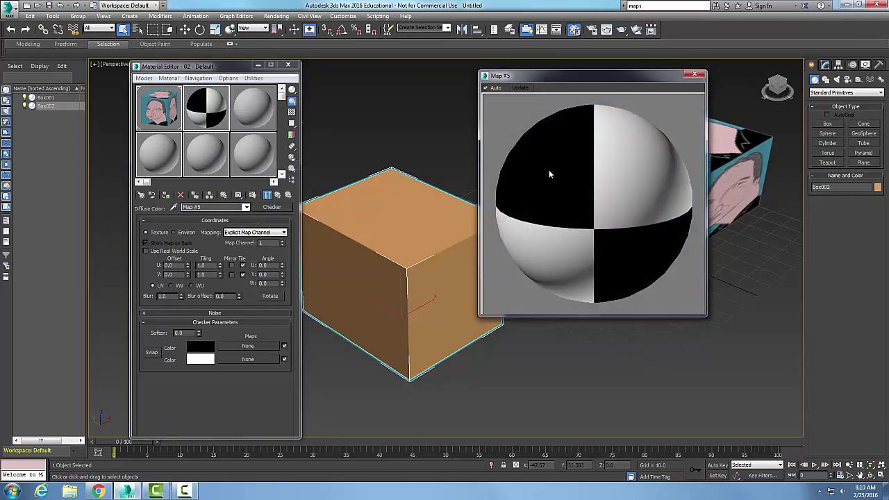
click(694, 74)
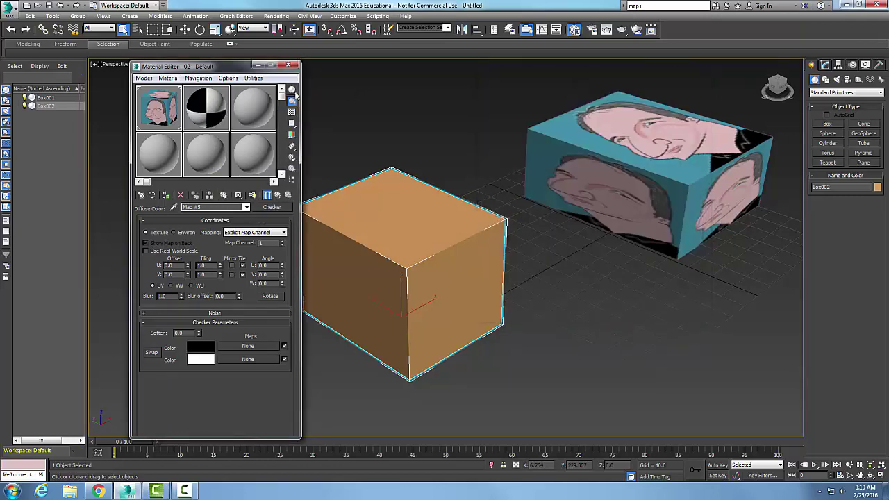
drag(293, 90, 325, 91)
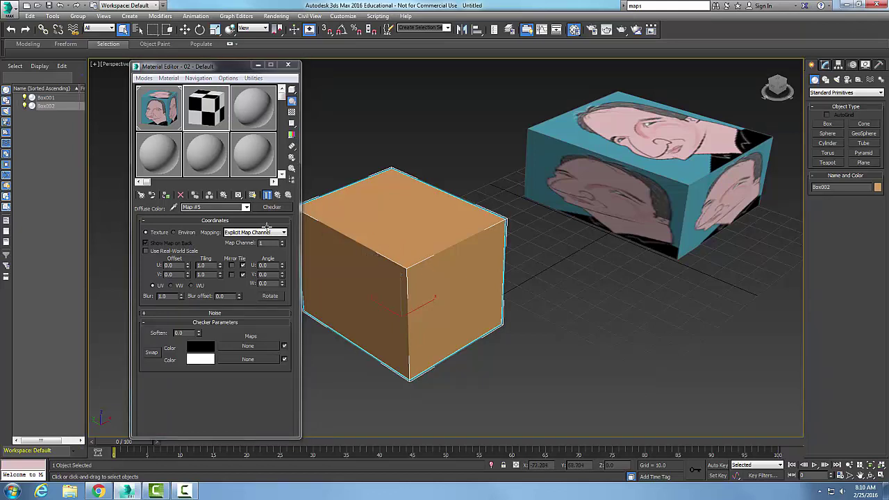
Step: Apply the checker material to the boxes, replacing the same-named material, show it in the viewport, and deselect
click(167, 196)
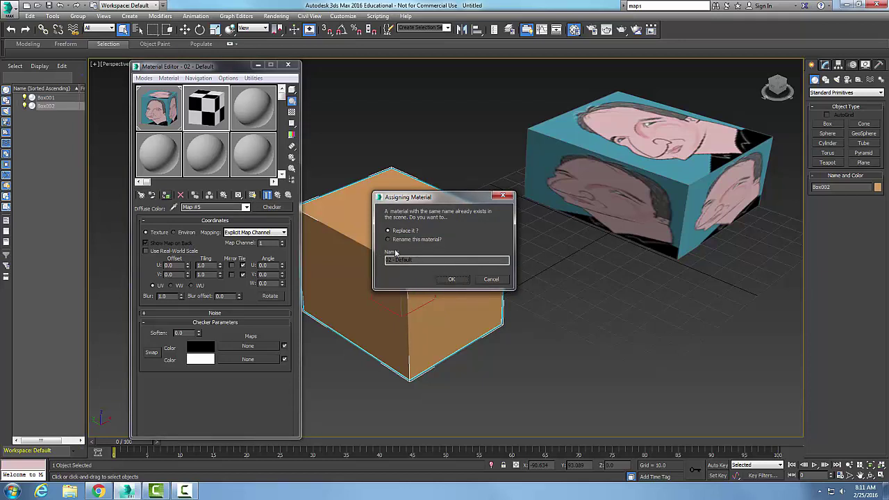
click(452, 280)
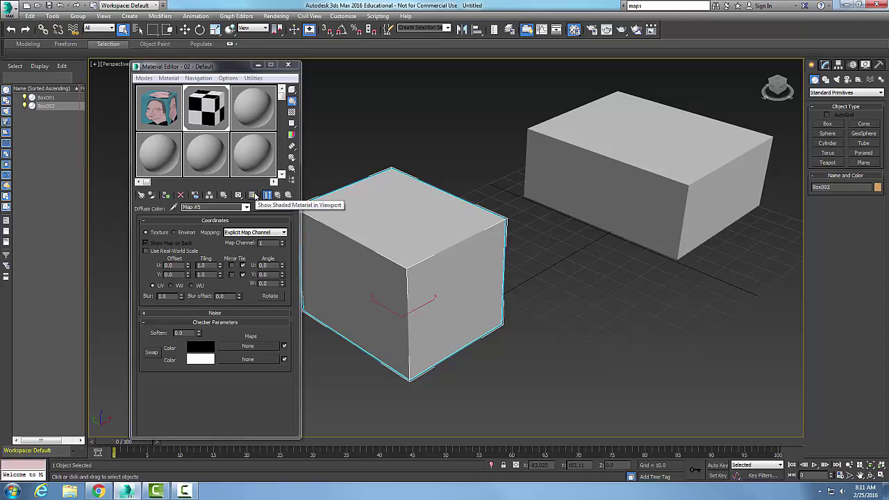
click(252, 195)
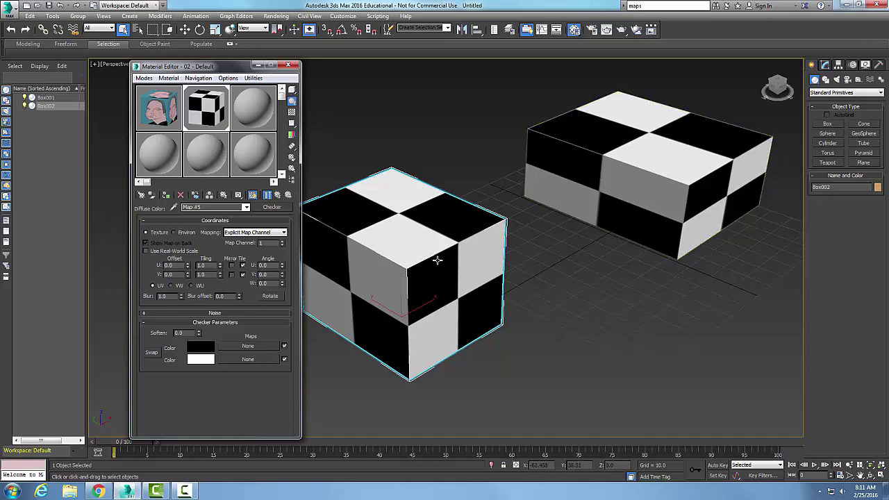
click(575, 275)
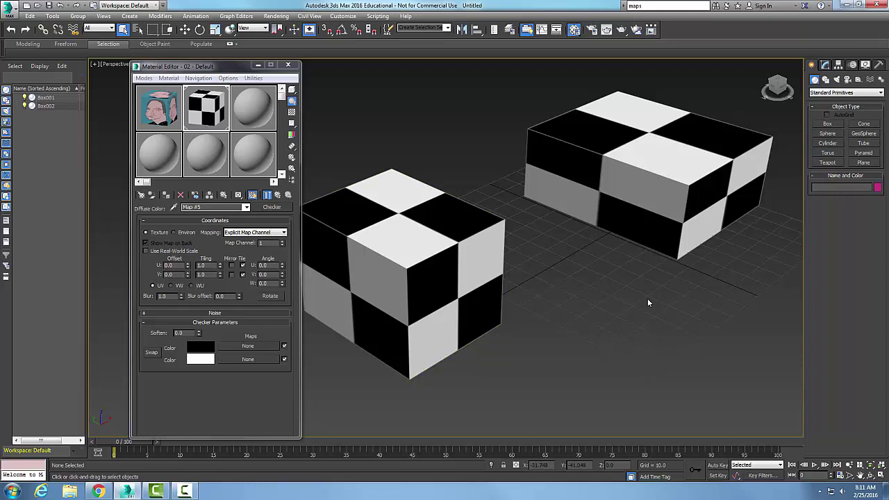
Step: Set the Checker's Color 1 to pure red (Red 255)
click(202, 349)
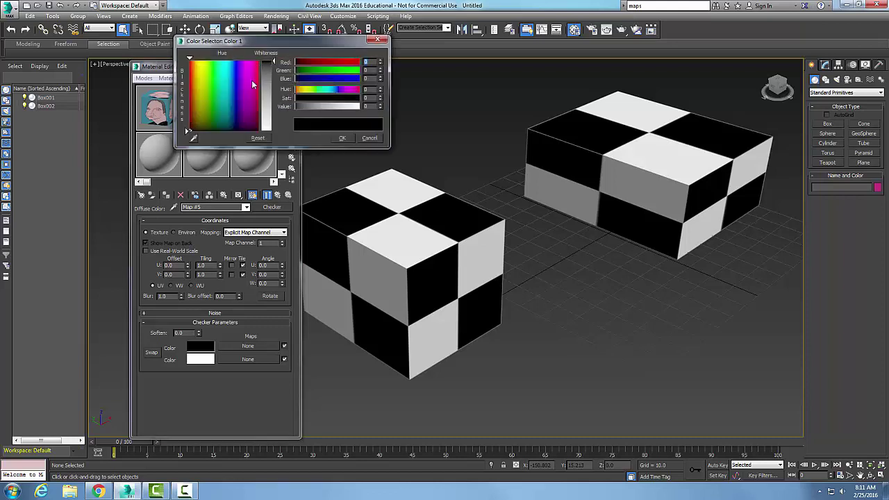
drag(357, 65, 361, 64)
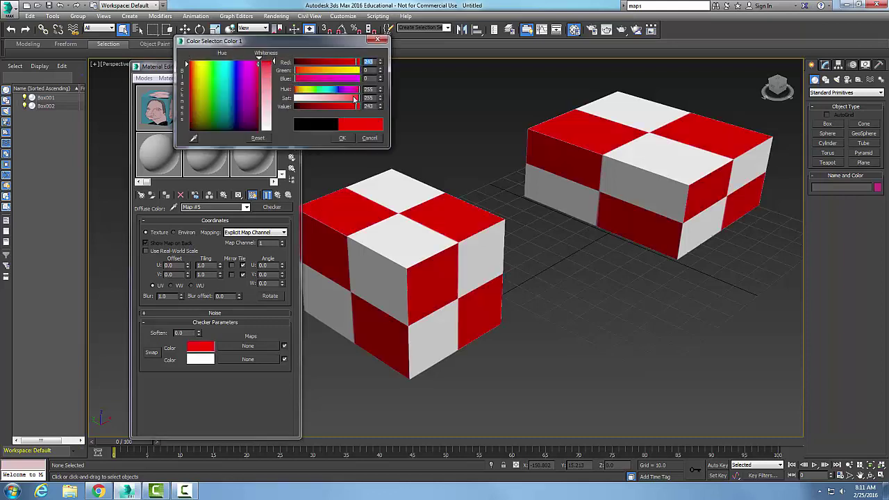
click(342, 138)
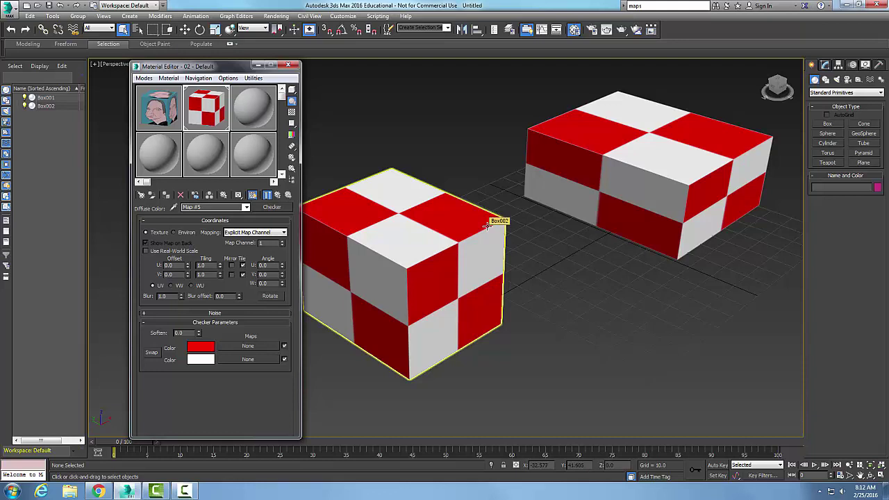
Step: Load the signature PNG as a Bitmap map in the Checker's second colour slot
click(247, 360)
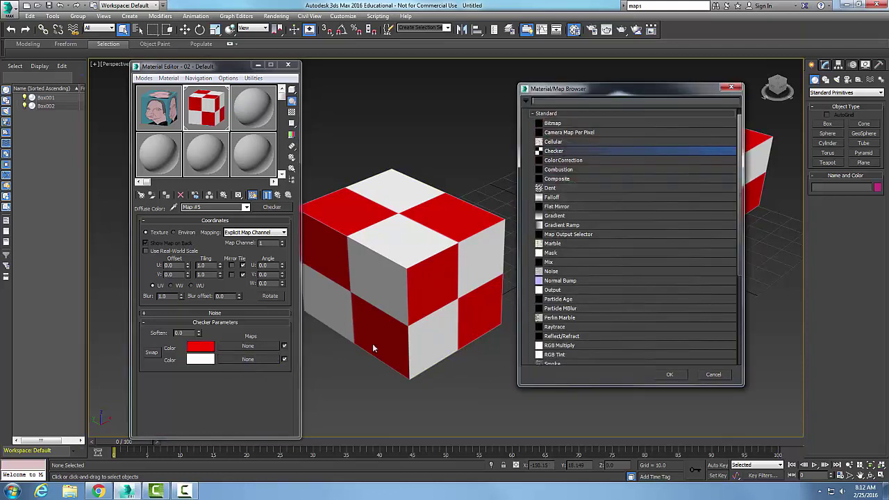
click(564, 124)
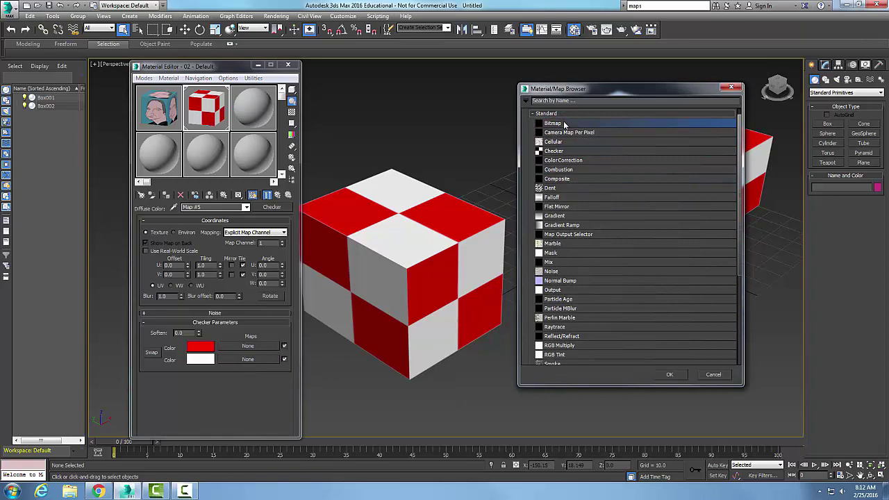
click(670, 375)
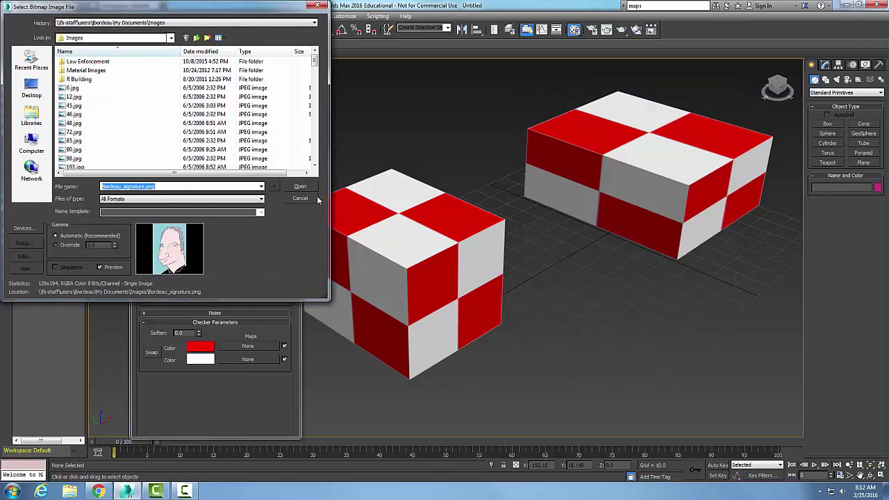
click(300, 187)
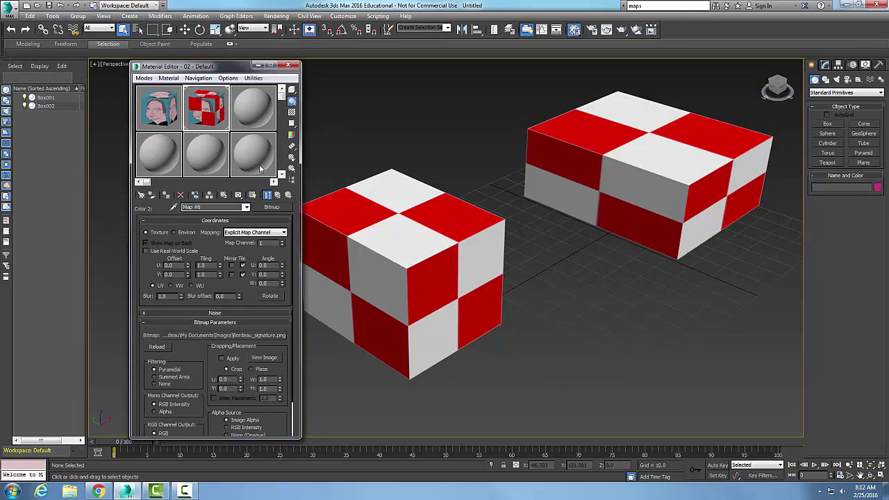
Step: Drag the checker material onto the nearer box, return to the parent Checker map, and select the left box
drag(202, 127, 317, 316)
click(277, 195)
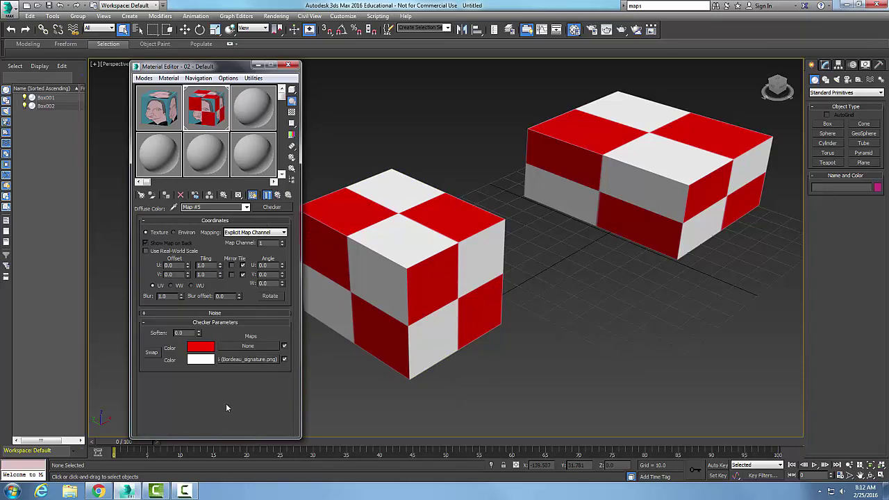
click(253, 196)
click(253, 195)
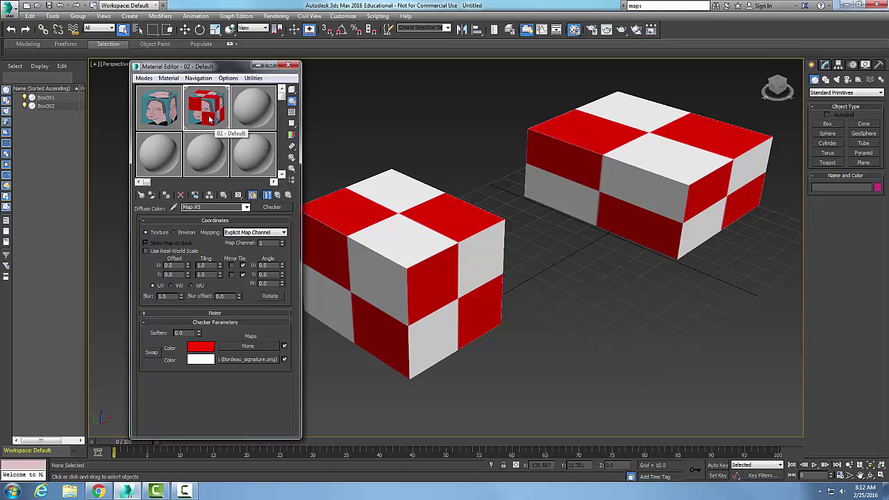
click(451, 254)
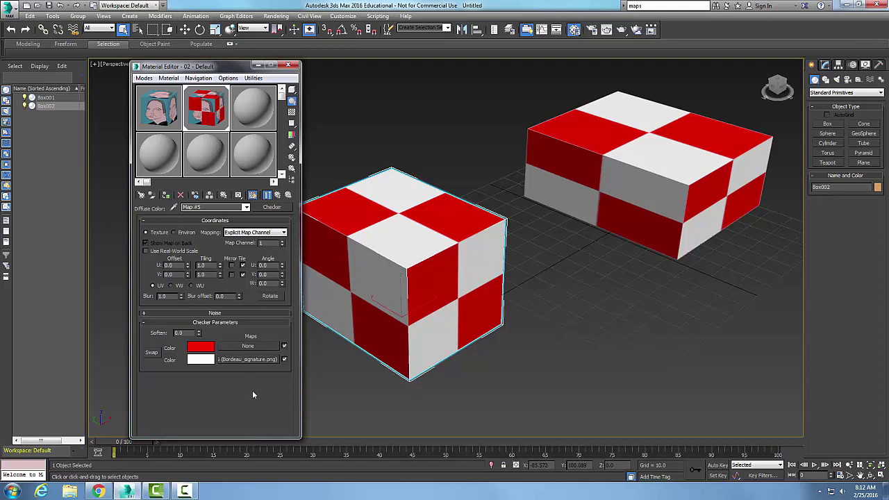
Step: Close the Material Editor, reselect the nearer box, and zoom out and pan to make room
click(291, 67)
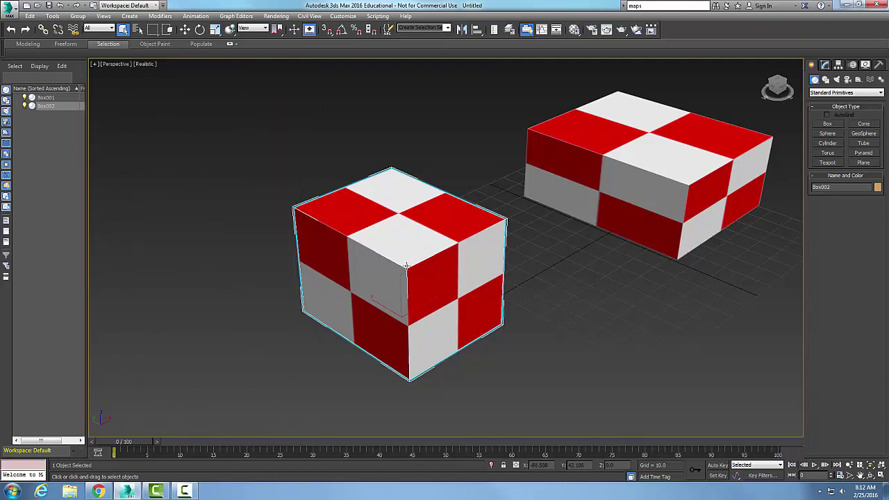
click(579, 278)
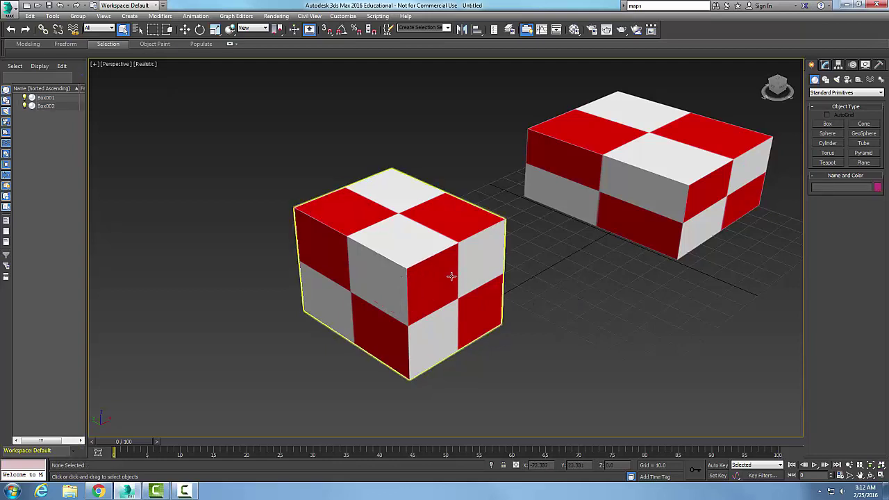
click(451, 277)
scroll(458, 278, down, 4)
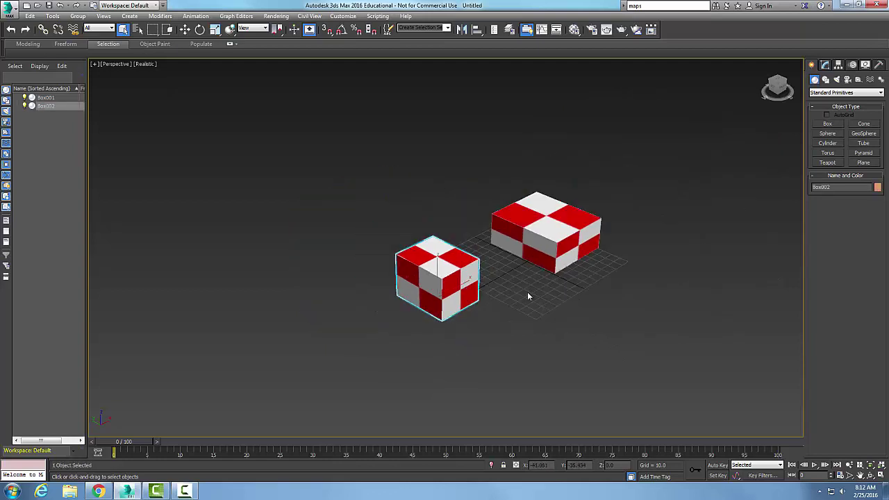
middle_drag(527, 296, 456, 258)
Step: Create a larger third box, Box003, in front of the checkered boxes, then reopen the Material Editor
click(827, 124)
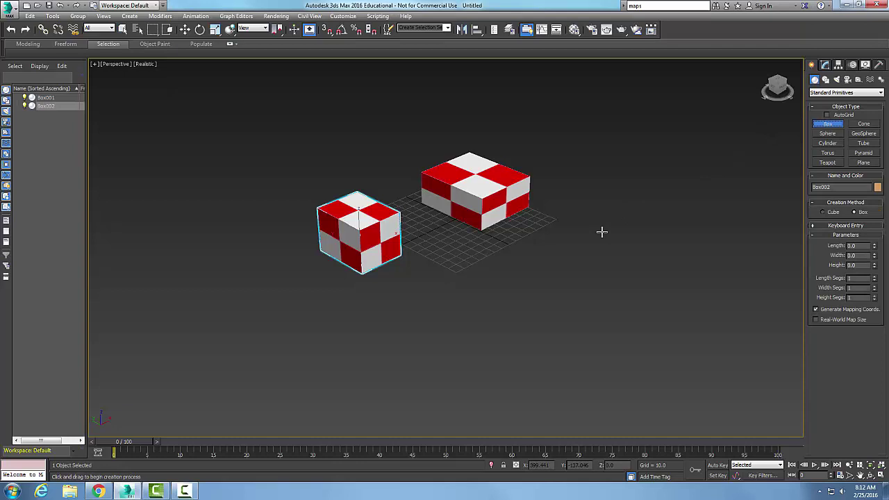
drag(478, 268, 536, 368)
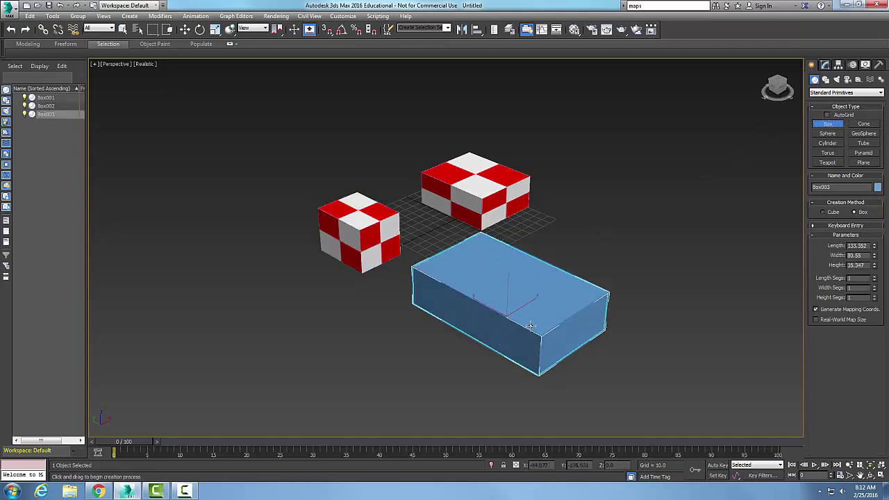
click(514, 324)
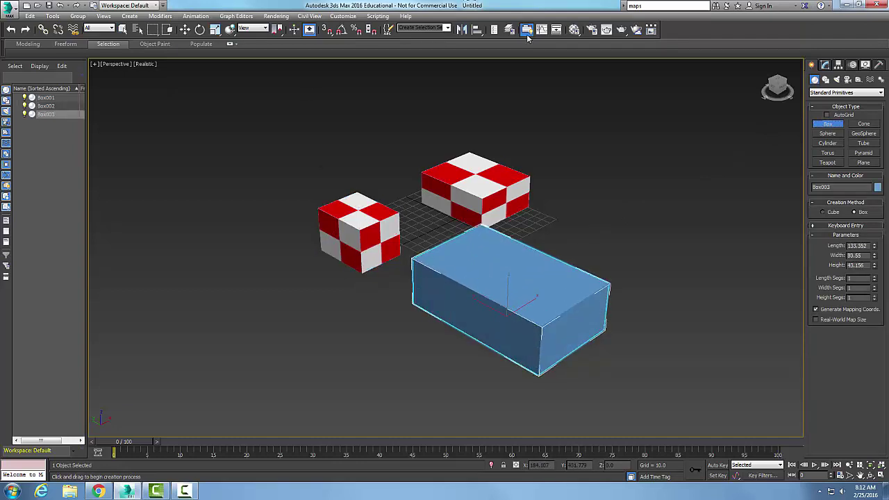
click(574, 29)
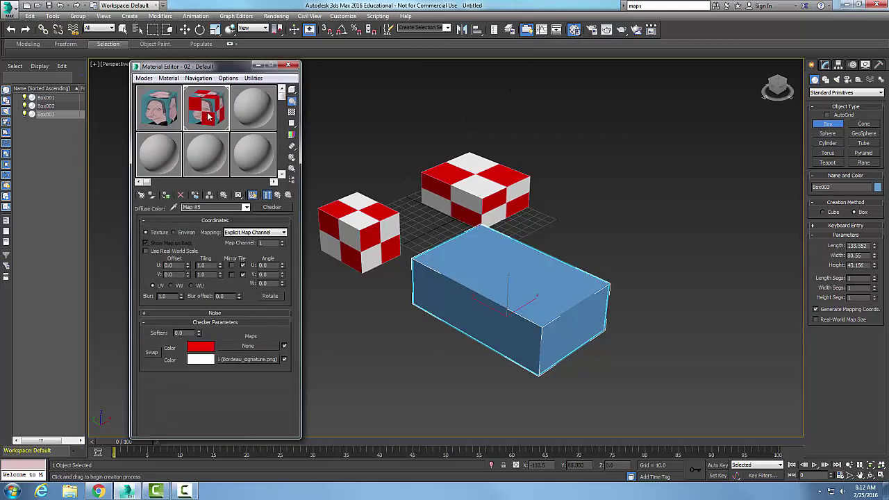
Step: Drag the red-and-white checker material from slot 2 onto Box003
drag(207, 115, 491, 297)
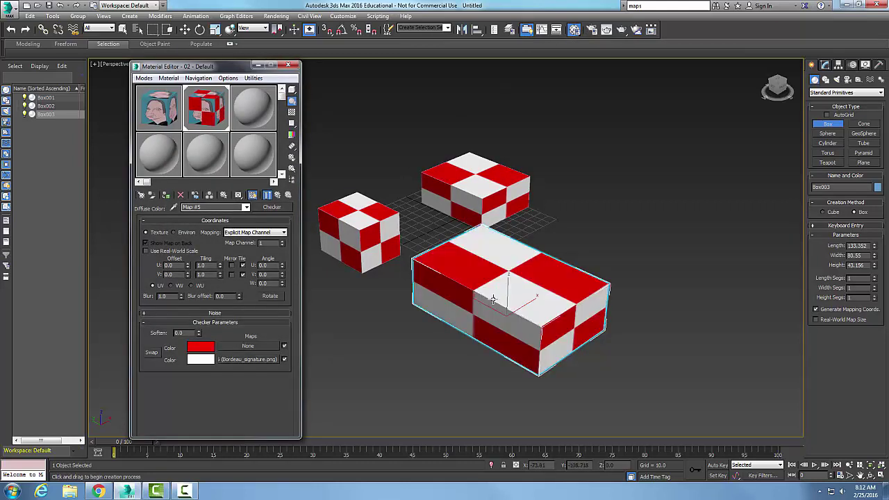
click(660, 317)
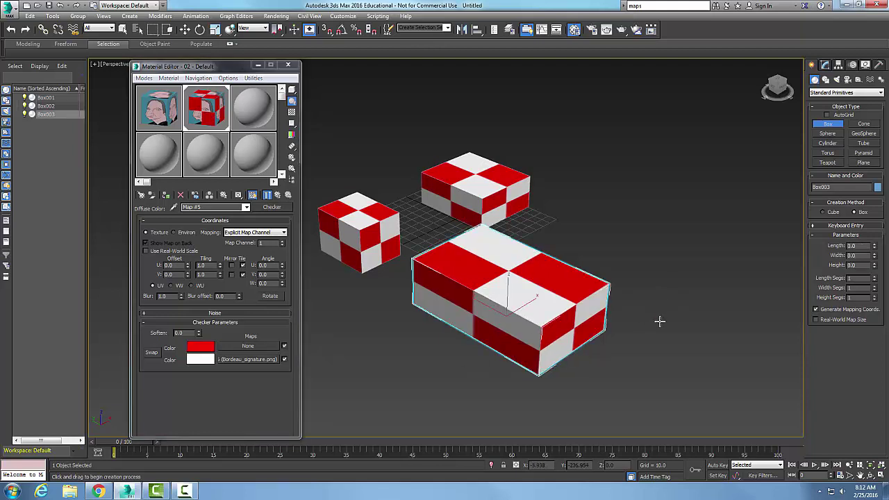
Step: Render the perspective view of all three checkered boxes in the Rendered Frame Window
click(607, 30)
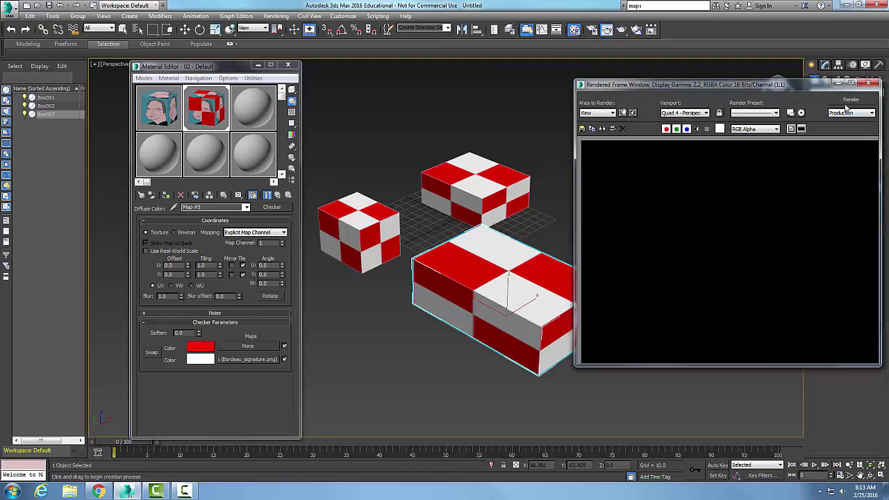
click(847, 102)
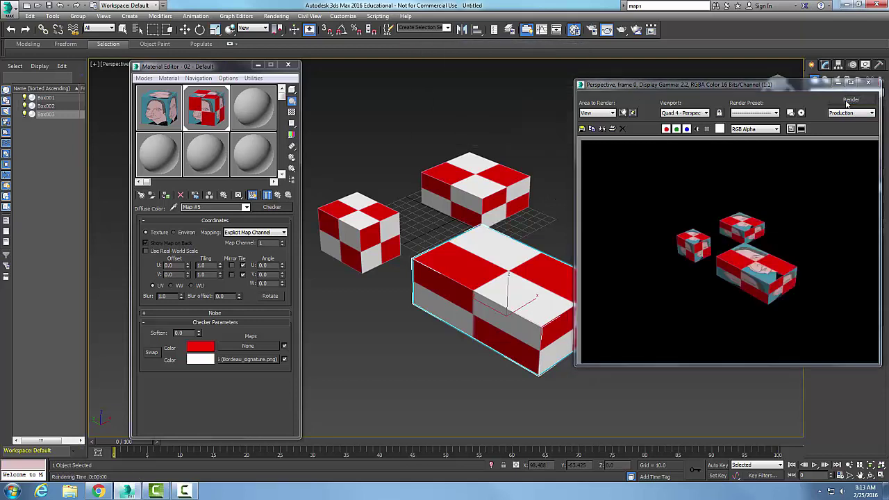